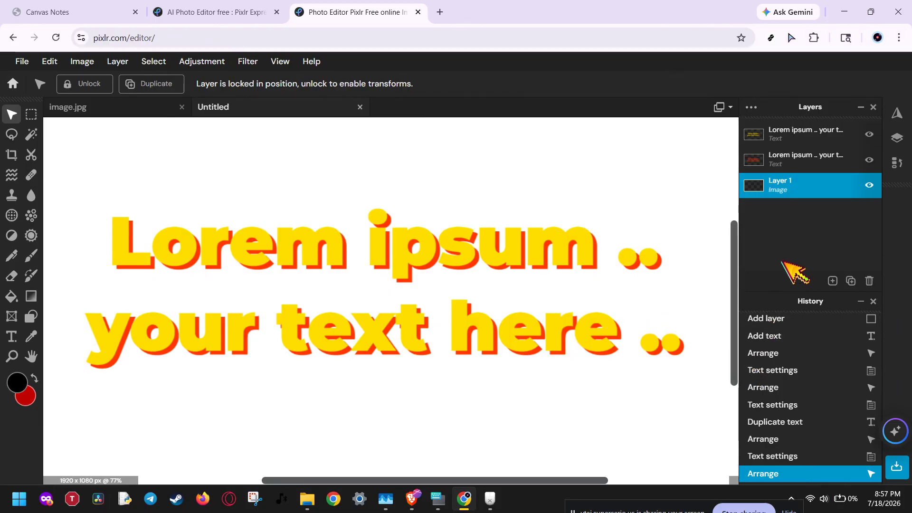
# Step: Switch to File Explorer and examine the Montserrat archive and the bold and extra-bold font files in the Thumbnails folder
pyautogui.click(351, 321)
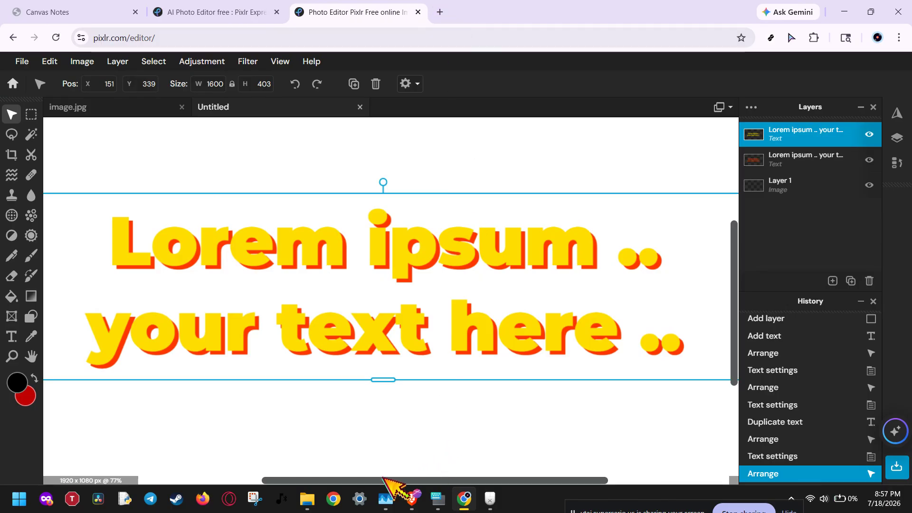
pyautogui.click(310, 498)
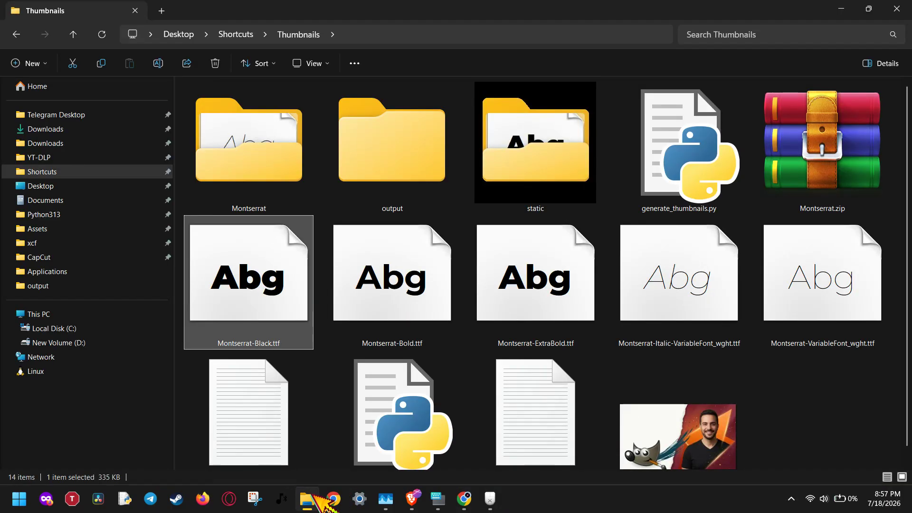
pyautogui.click(411, 318)
pyautogui.click(851, 163)
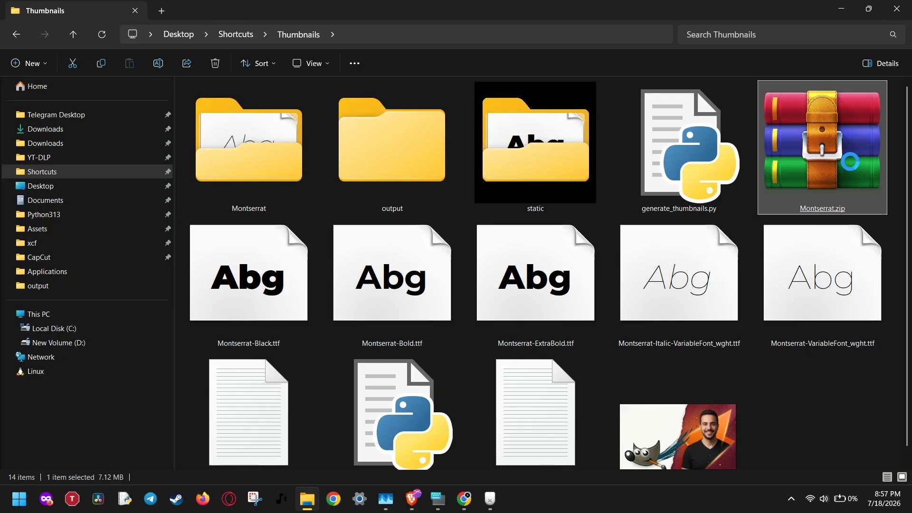
pyautogui.rightClick(851, 162)
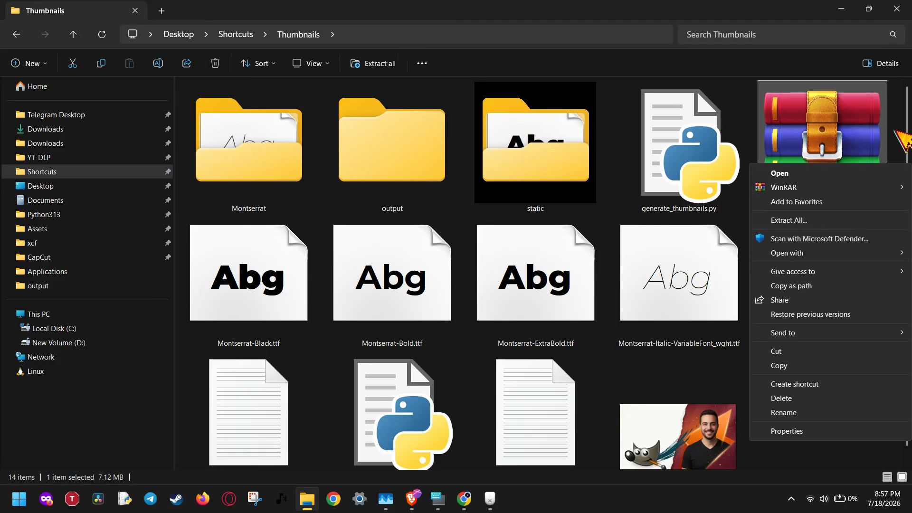
pyautogui.click(908, 119)
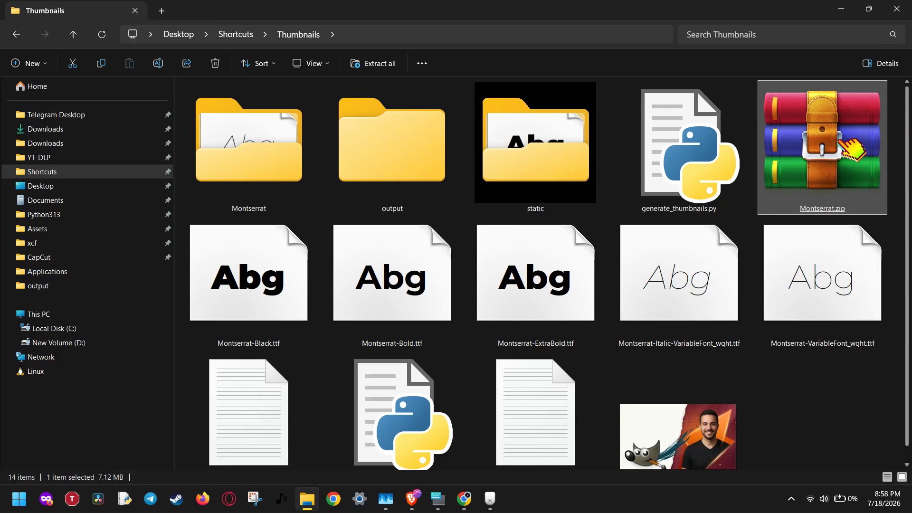
pyautogui.click(542, 313)
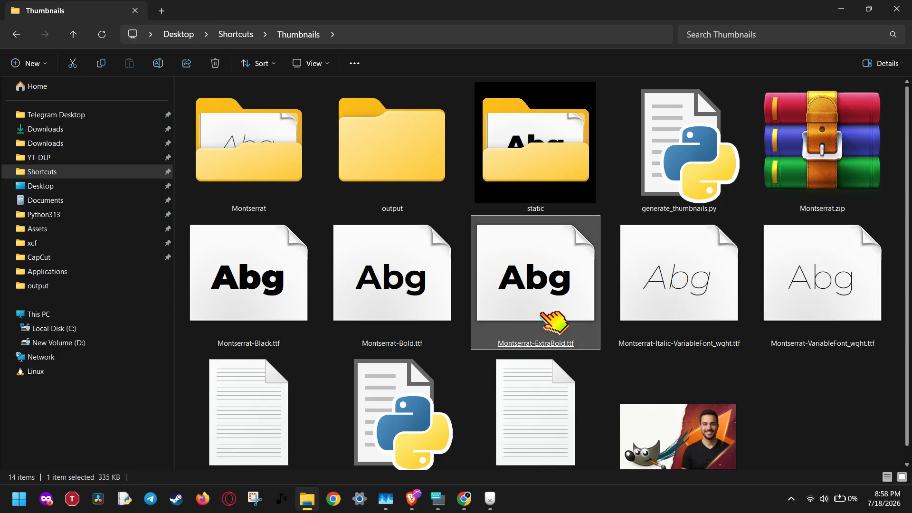
pyautogui.click(419, 304)
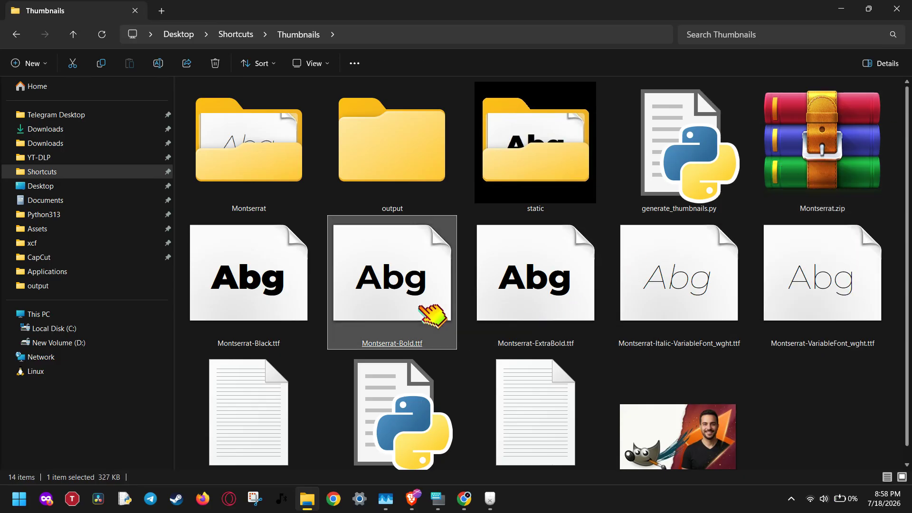
pyautogui.click(539, 300)
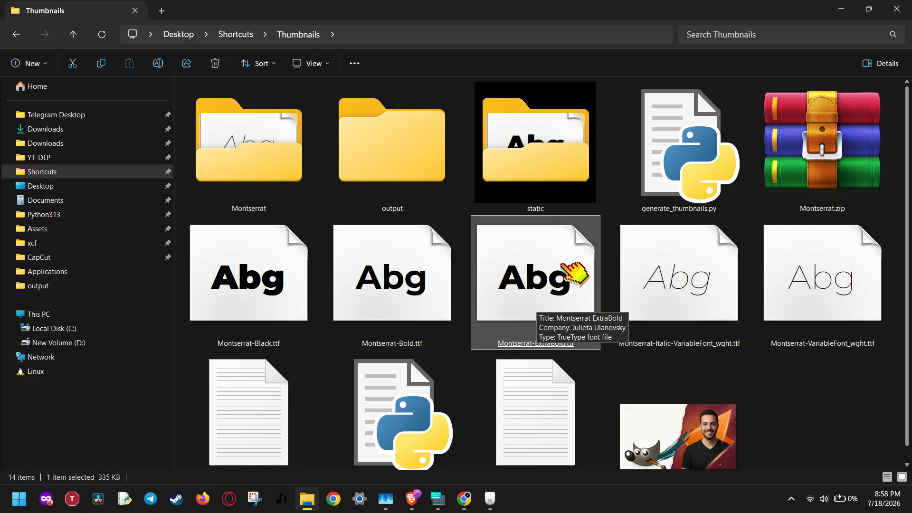
pyautogui.moveTo(562, 262); pyautogui.dragTo(566, 294)
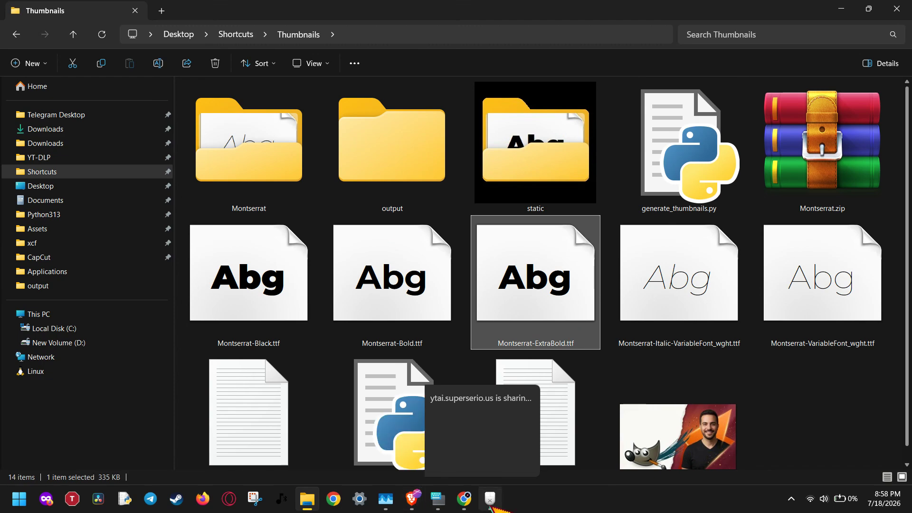
# Step: Switch back to Pixlr and delete both the yellow and the red Lorem ipsum text layers
pyautogui.click(470, 508)
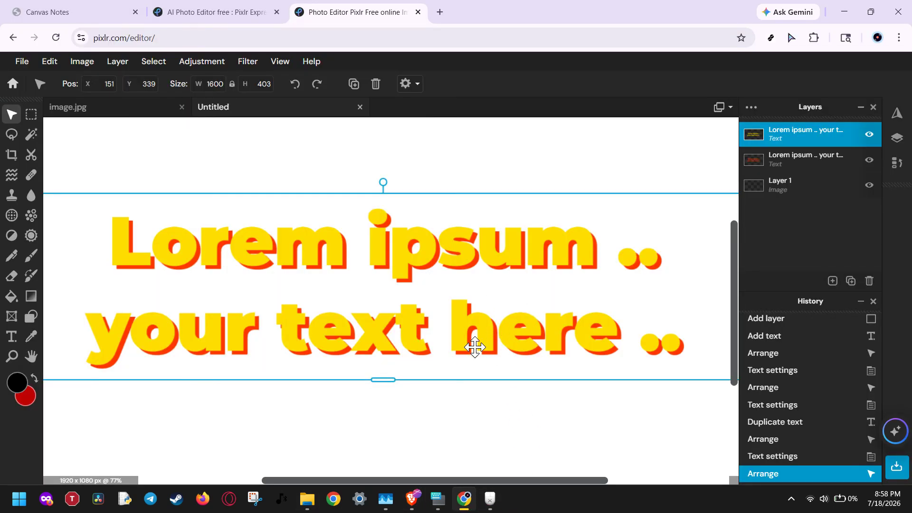
pyautogui.hotkey('ctrl', '0')
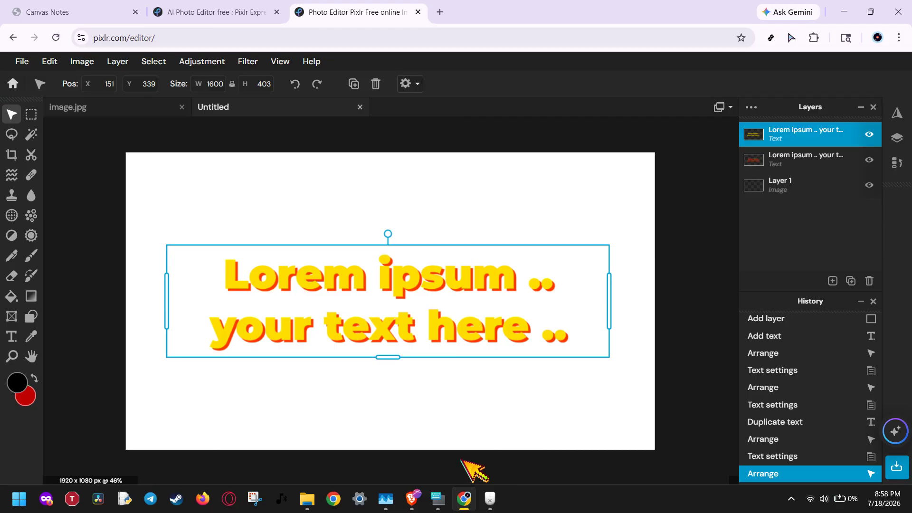
pyautogui.click(783, 159)
pyautogui.click(794, 128)
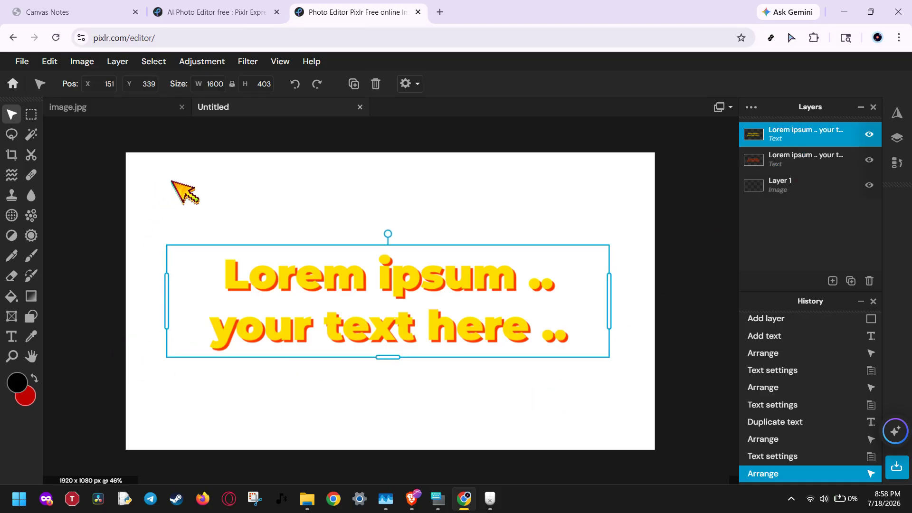
pyautogui.click(869, 281)
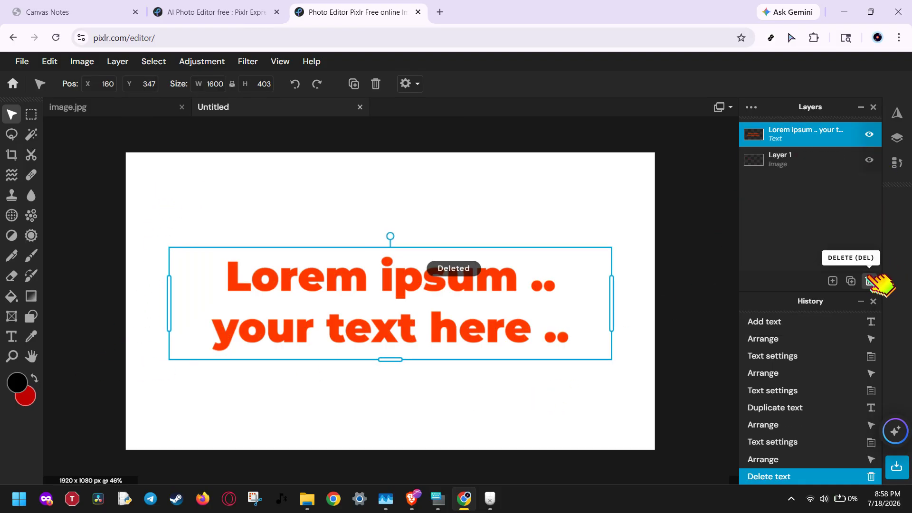
pyautogui.click(870, 281)
# Step: Add a new text layer with the default Lorem ipsum text and move it up to the canvas centre
pyautogui.click(11, 336)
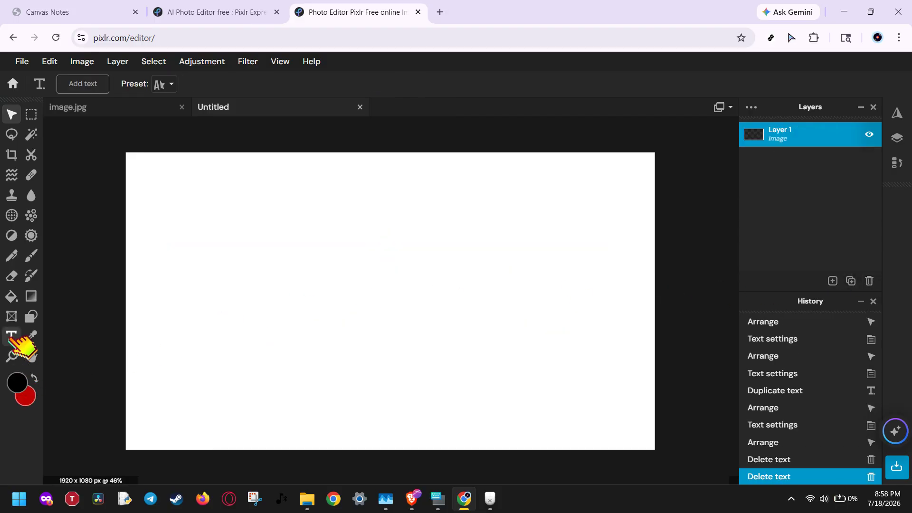
pyautogui.click(372, 292)
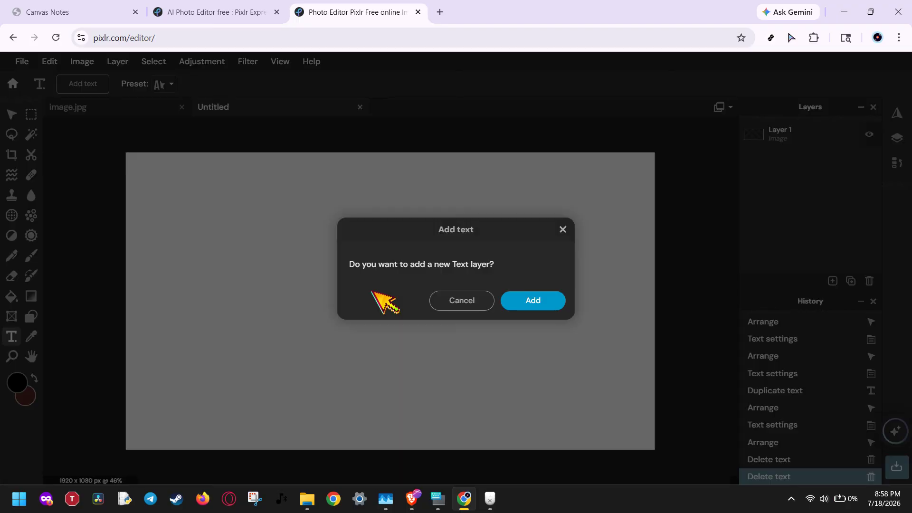
pyautogui.click(539, 300)
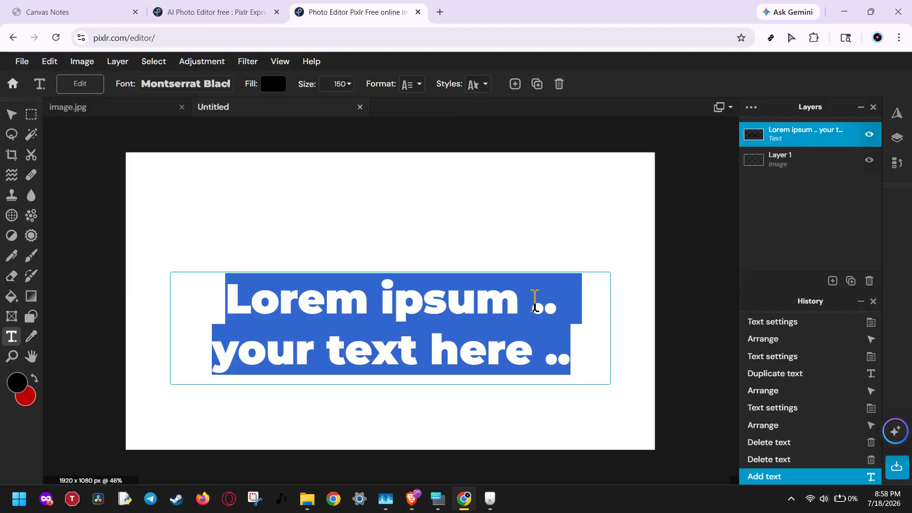
pyautogui.click(431, 259)
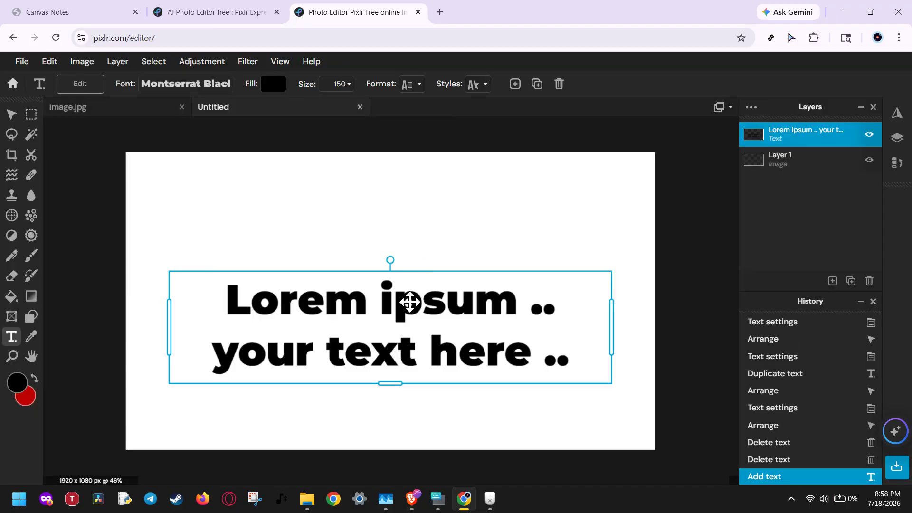
pyautogui.moveTo(410, 302); pyautogui.dragTo(411, 277)
# Step: Set the text's fill colour to dark red #CC0000
pyautogui.click(281, 87)
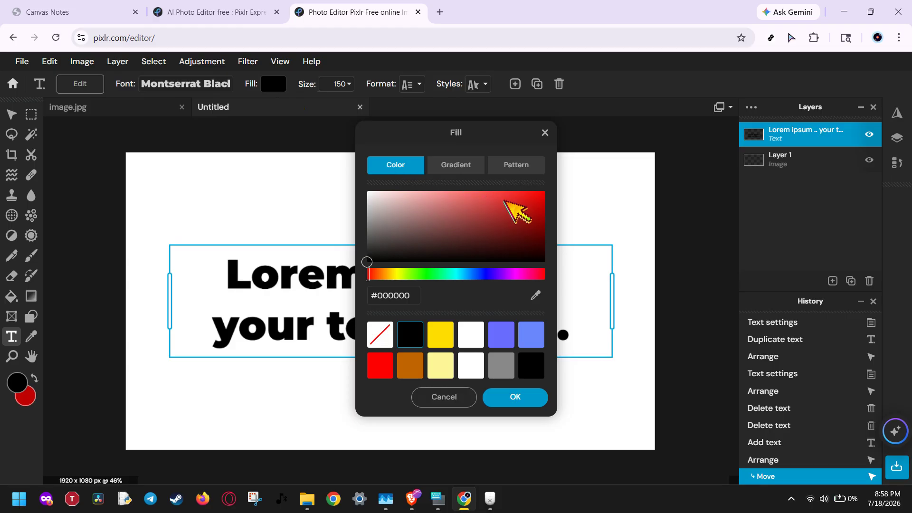
pyautogui.click(545, 191)
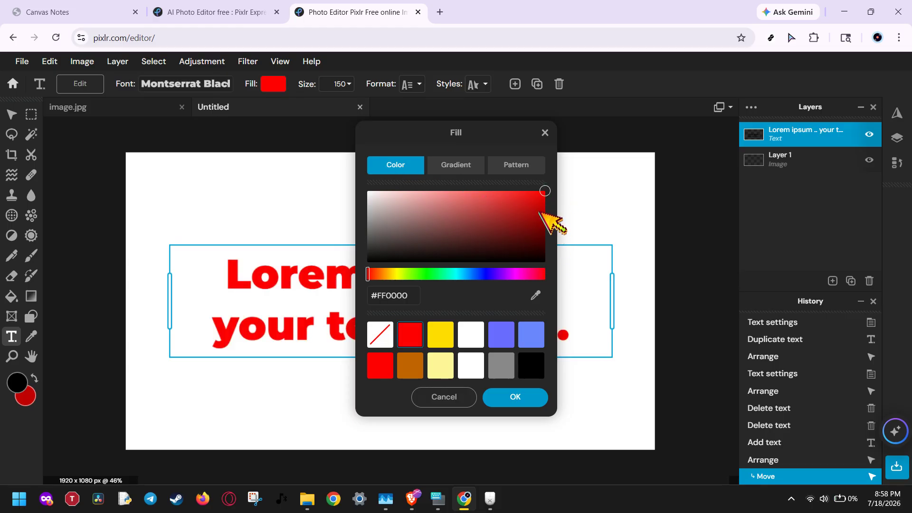
pyautogui.moveTo(543, 191); pyautogui.dragTo(548, 200)
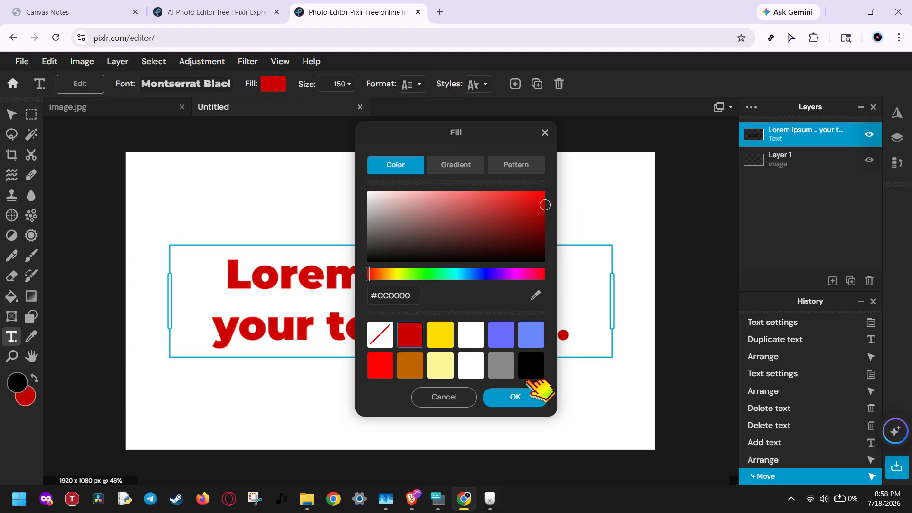
pyautogui.click(527, 396)
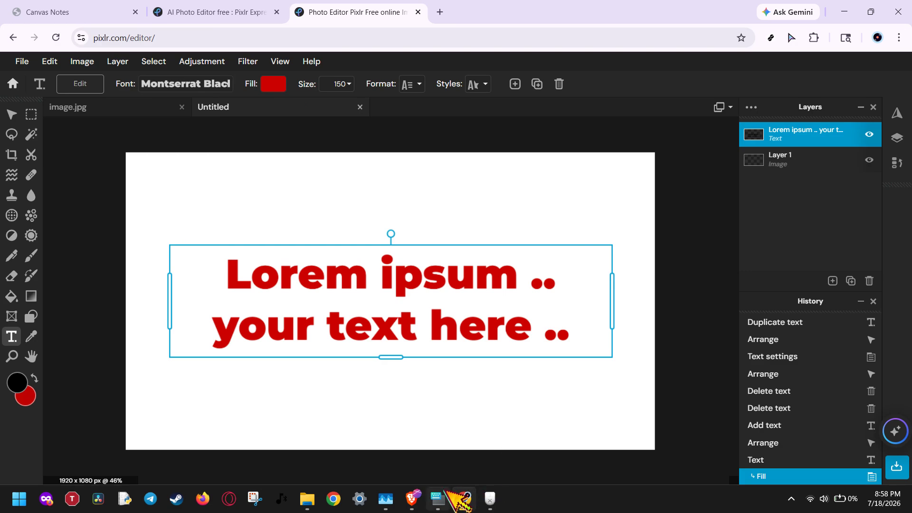
# Step: Check Montserrat-ExtraBold.ttf in File Explorer, and set the text's font to Montserrat ExtraBold in Pixlr
pyautogui.click(310, 501)
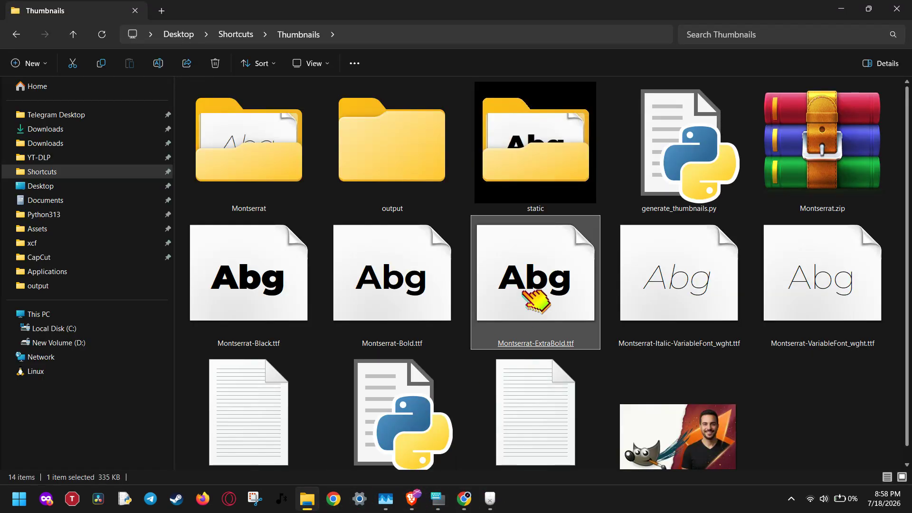
pyautogui.moveTo(523, 271); pyautogui.dragTo(416, 301)
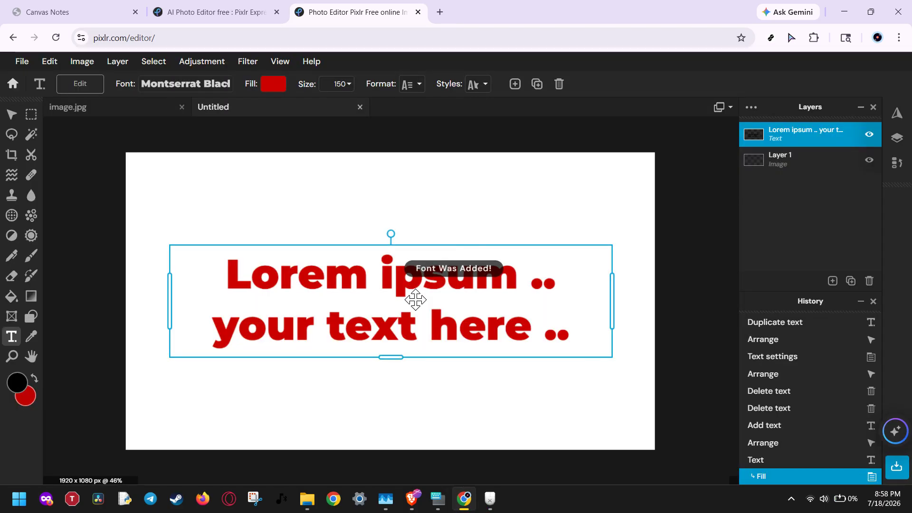
pyautogui.click(224, 84)
pyautogui.click(235, 172)
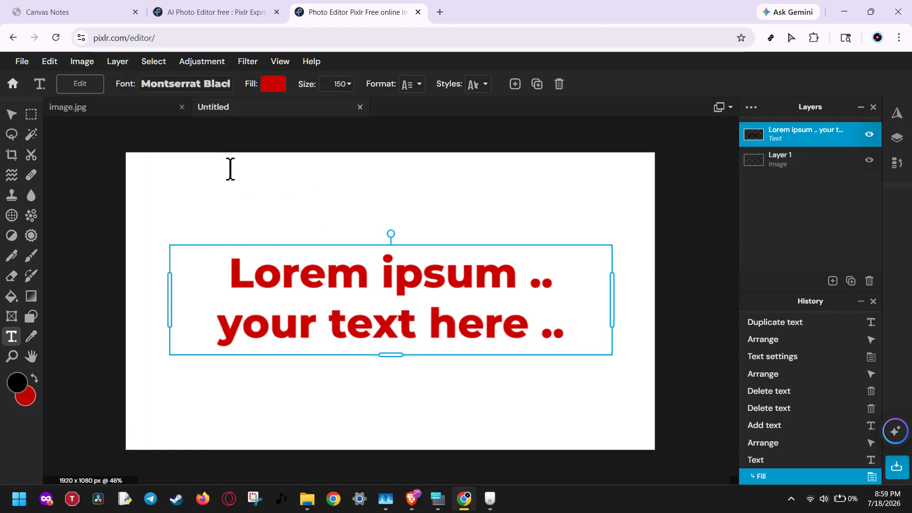
# Step: Compare the two Montserrat weights by switching the text's font to Montserrat Black and back to Montserrat ExtraBold
pyautogui.click(212, 86)
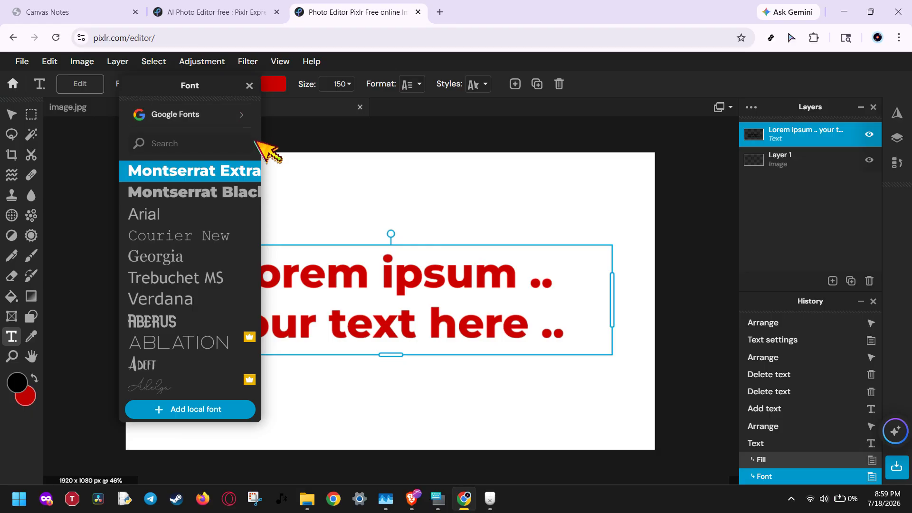
pyautogui.click(237, 193)
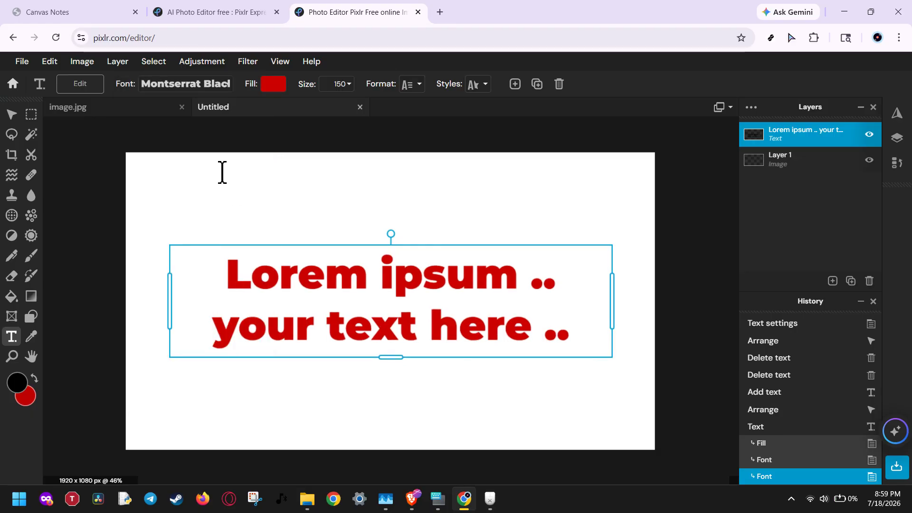
pyautogui.click(220, 86)
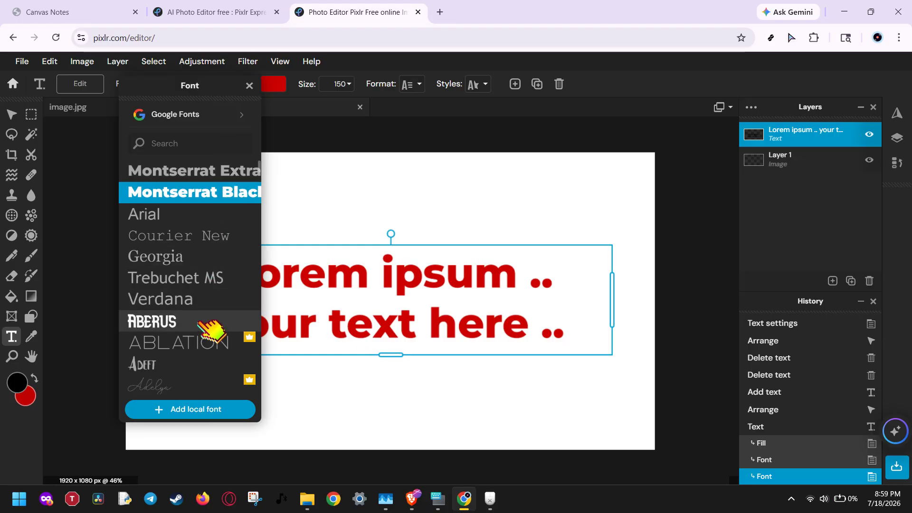
pyautogui.click(206, 172)
# Step: Browse the Assets folder for a local font to add, and close the file selection without choosing one
pyautogui.click(211, 85)
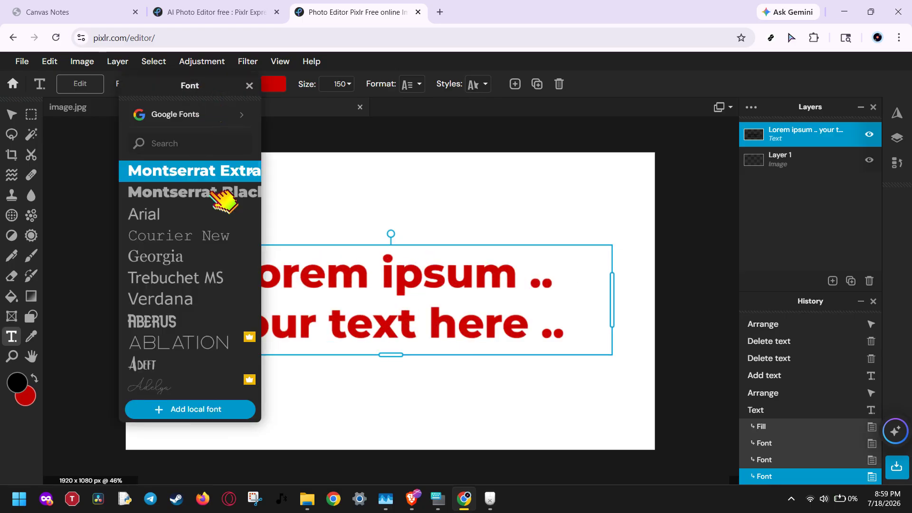
pyautogui.click(204, 409)
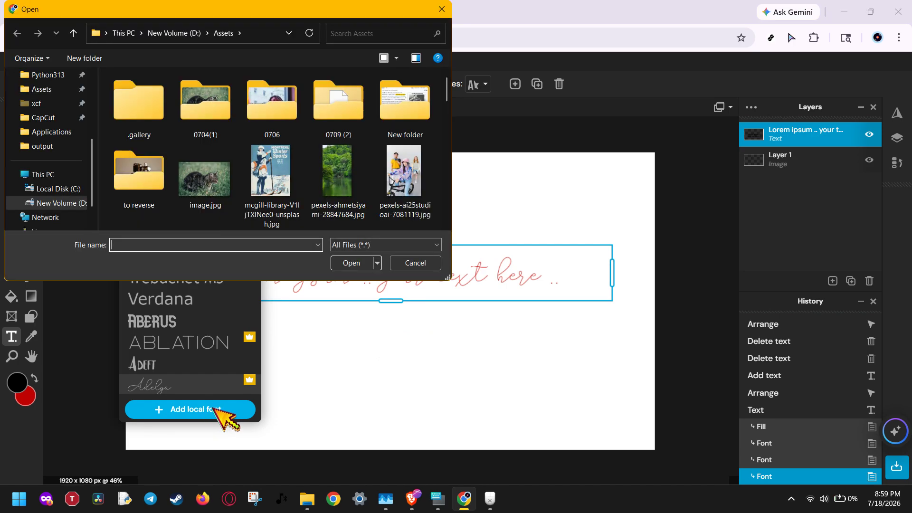
pyautogui.scroll(-10, 323, 171)
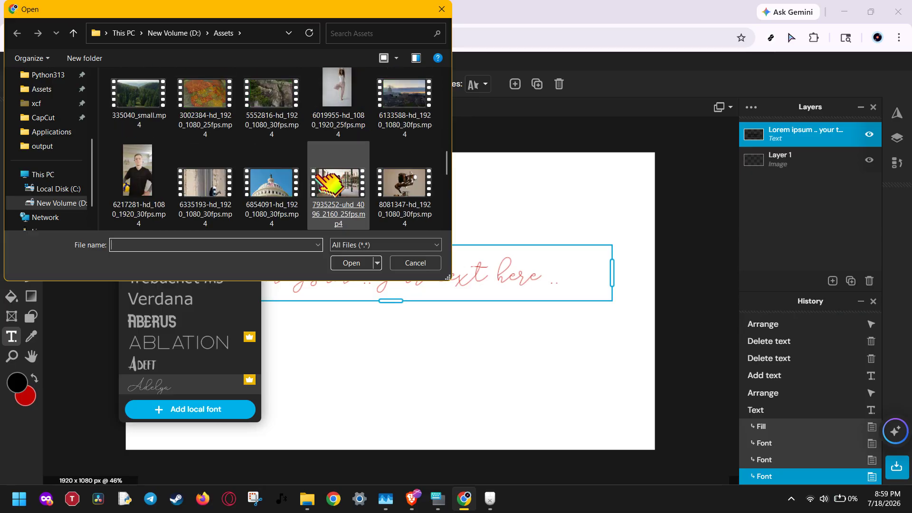
pyautogui.click(414, 263)
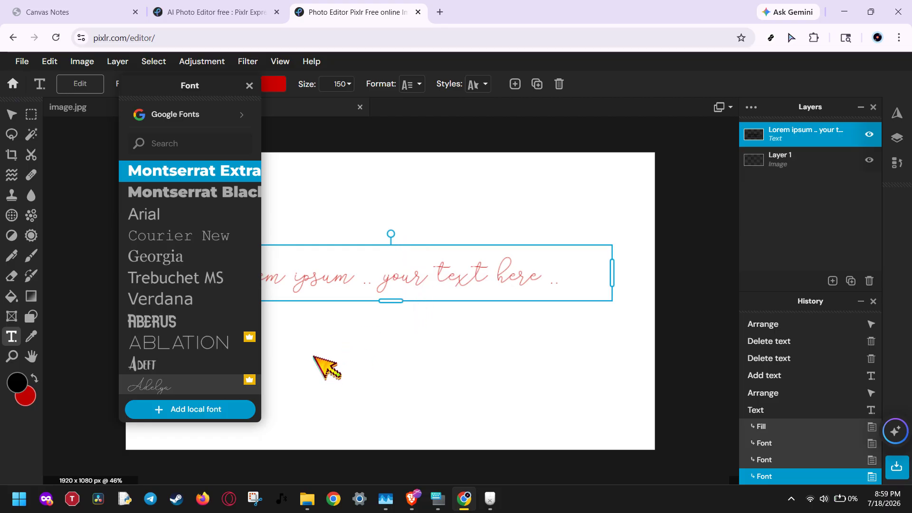
pyautogui.click(318, 328)
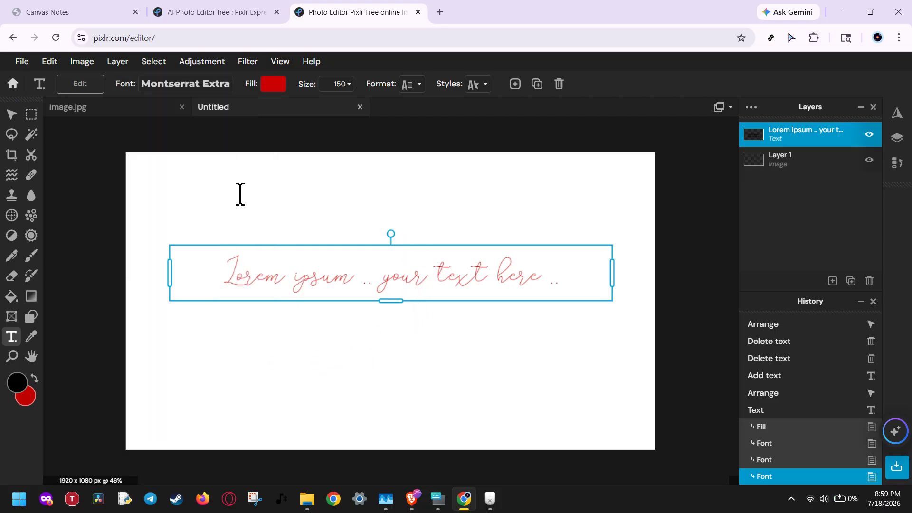
# Step: Set the Lorem ipsum text's font to Montserrat Black
pyautogui.click(161, 84)
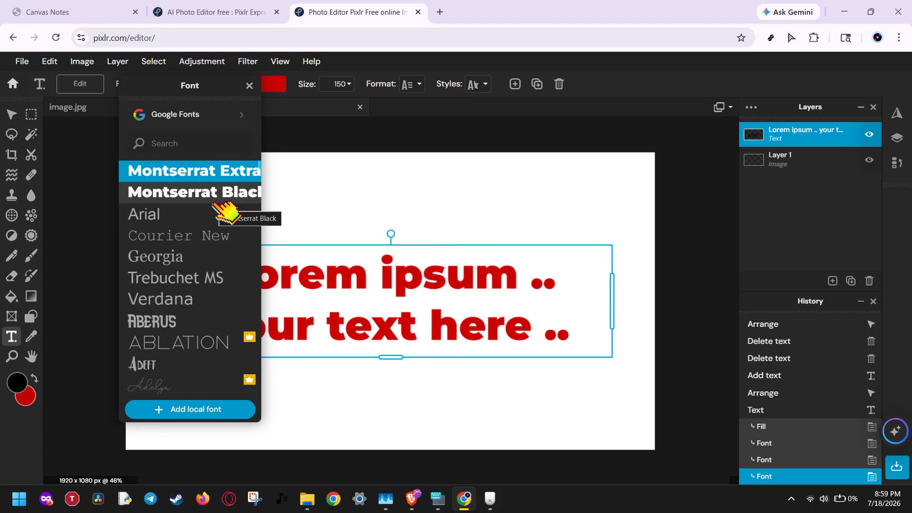
pyautogui.click(214, 202)
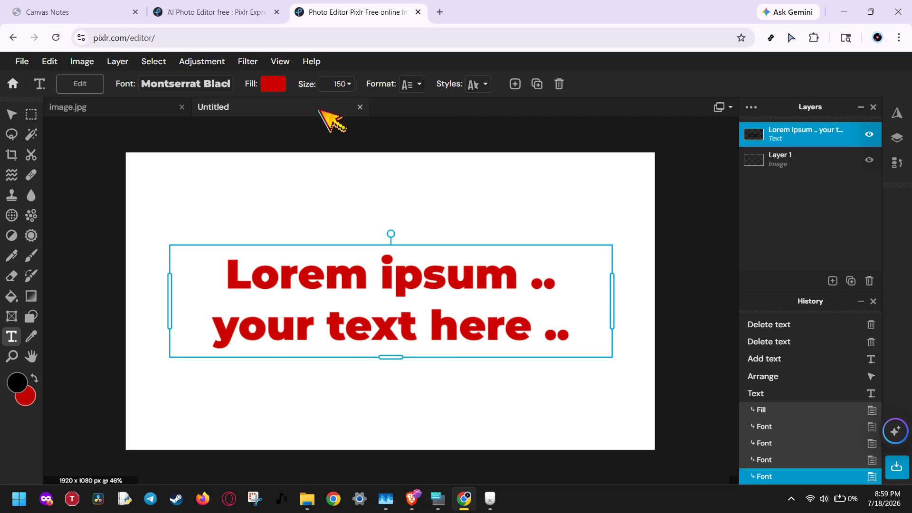
# Step: Reduce the Lorem ipsum text's size to 98 and set its fill to the solid purple #8800CC
pyautogui.click(340, 83)
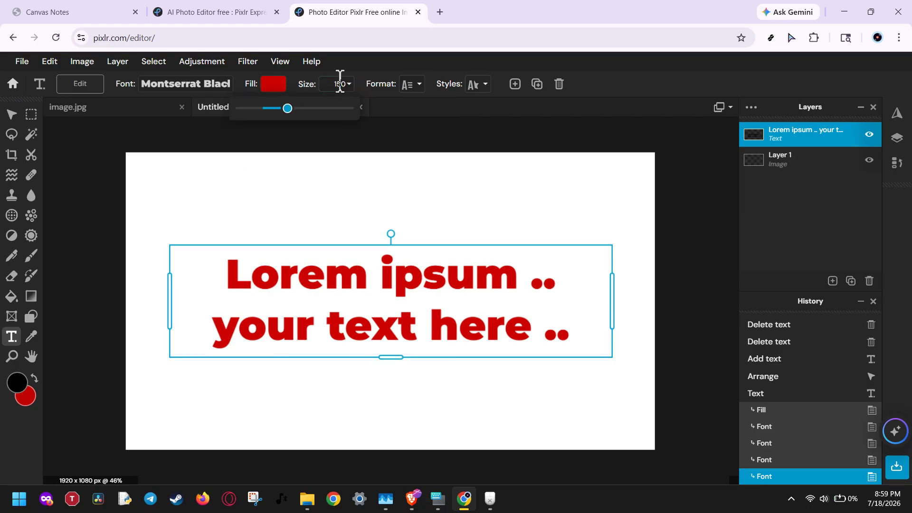
pyautogui.click(285, 108)
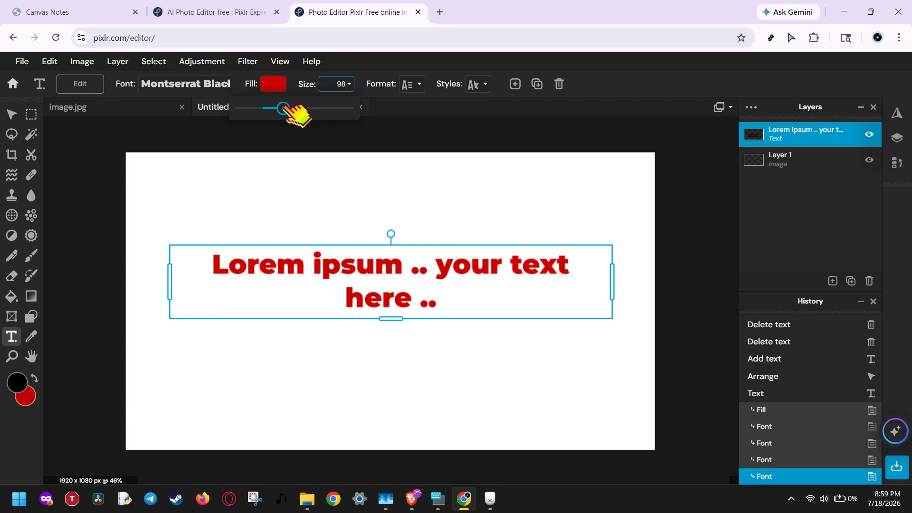
pyautogui.click(280, 85)
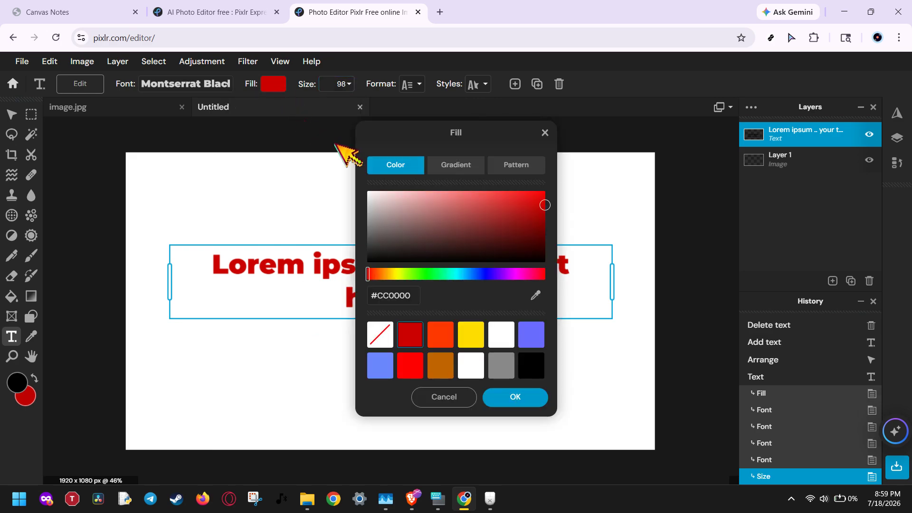
pyautogui.click(381, 273)
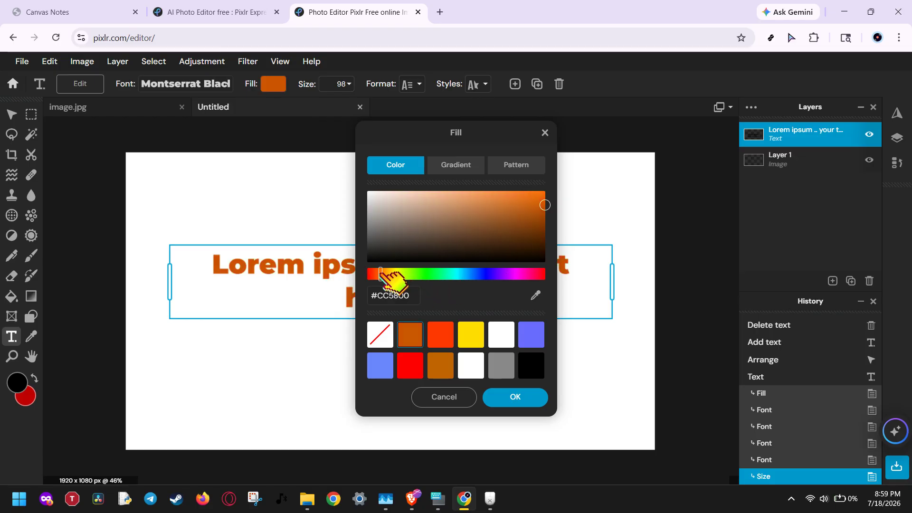
pyautogui.moveTo(380, 274); pyautogui.dragTo(506, 275)
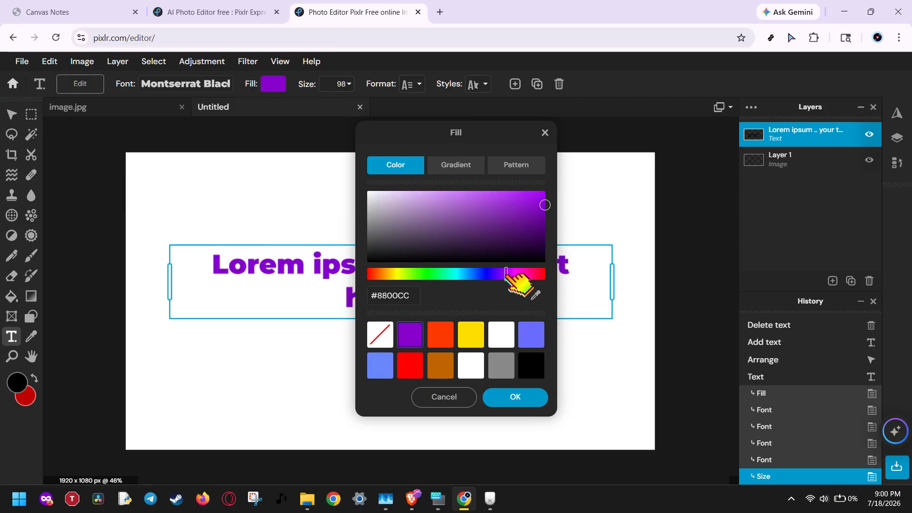
pyautogui.click(511, 399)
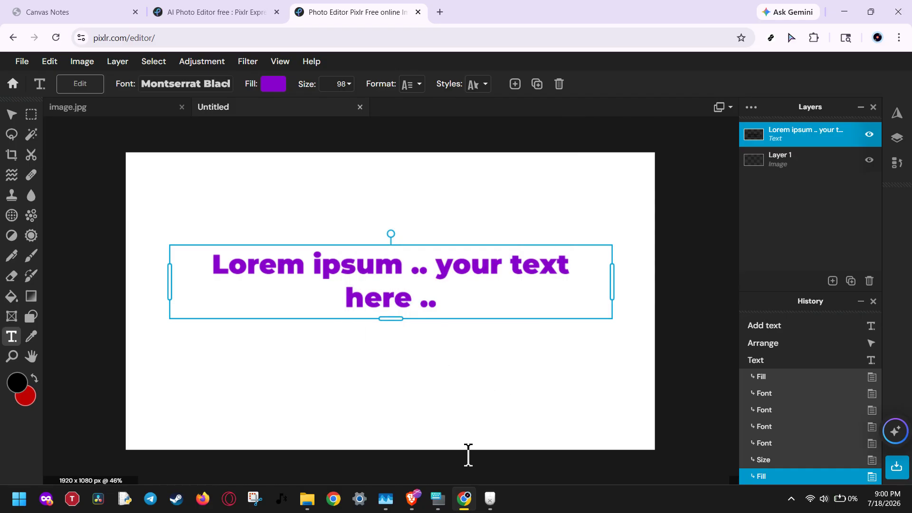
pyautogui.click(450, 444)
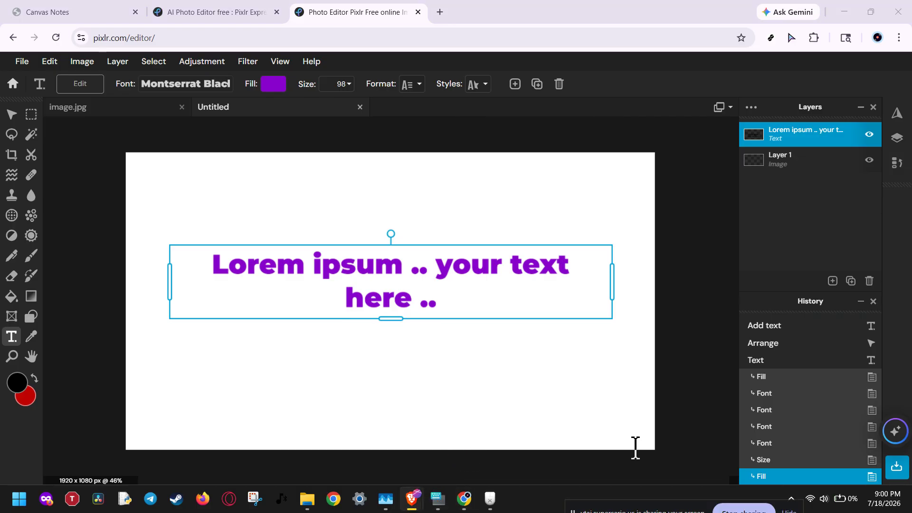